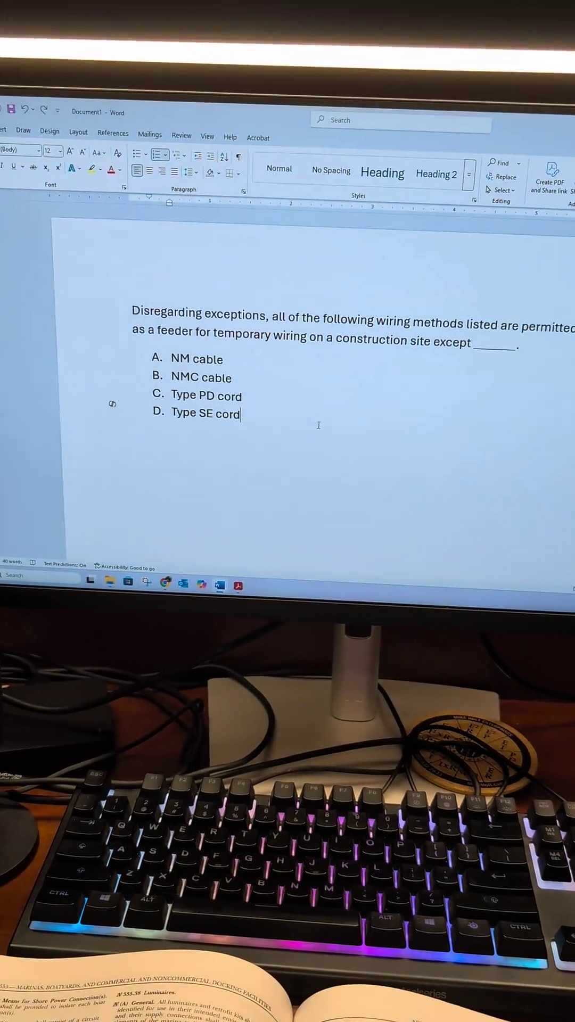
# Select choice C, 'Type PD cord', and apply a yellow text highlight to it.
pyautogui.moveTo(242, 395); pyautogui.dragTo(170, 395)
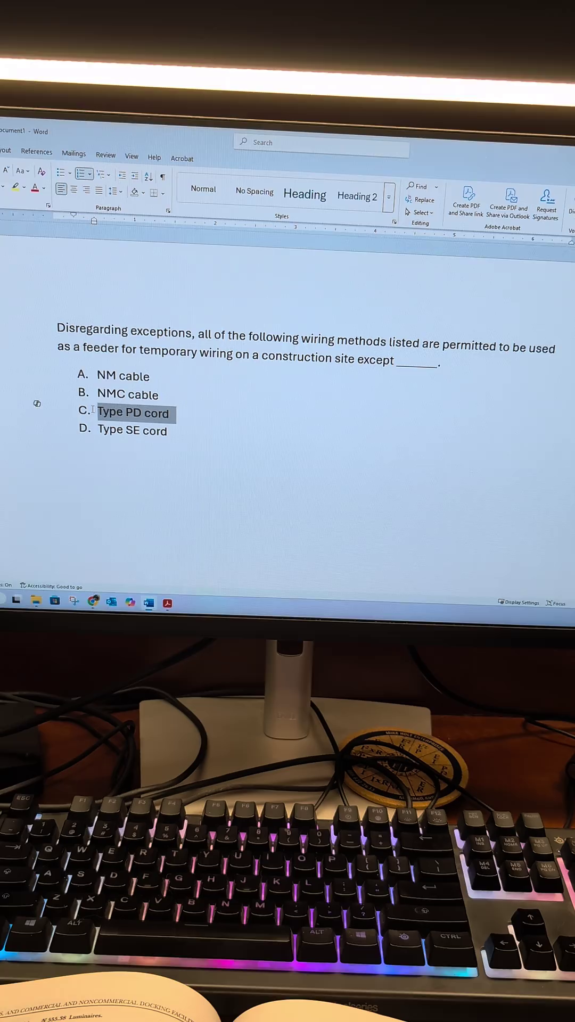
pyautogui.click(119, 394)
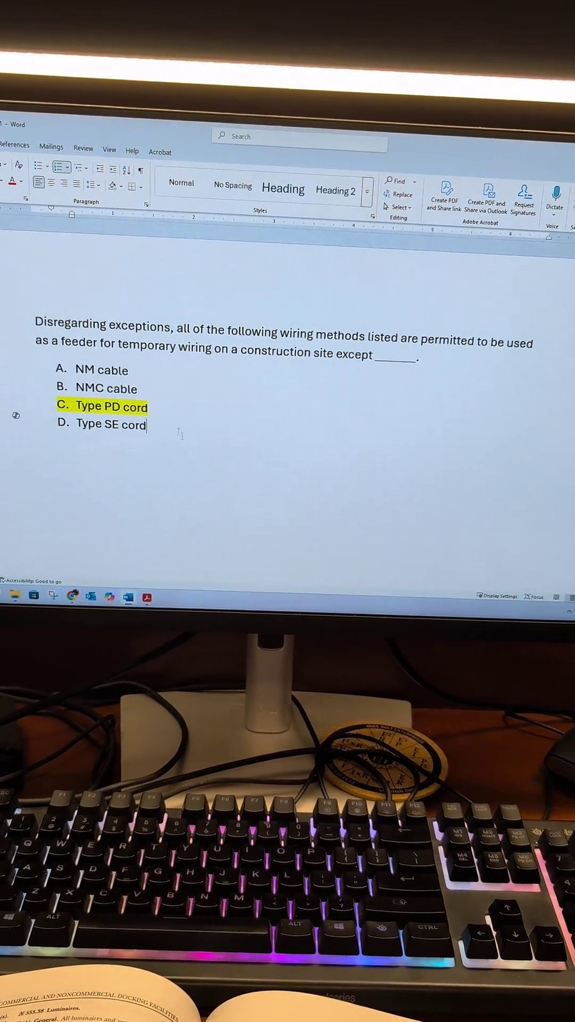